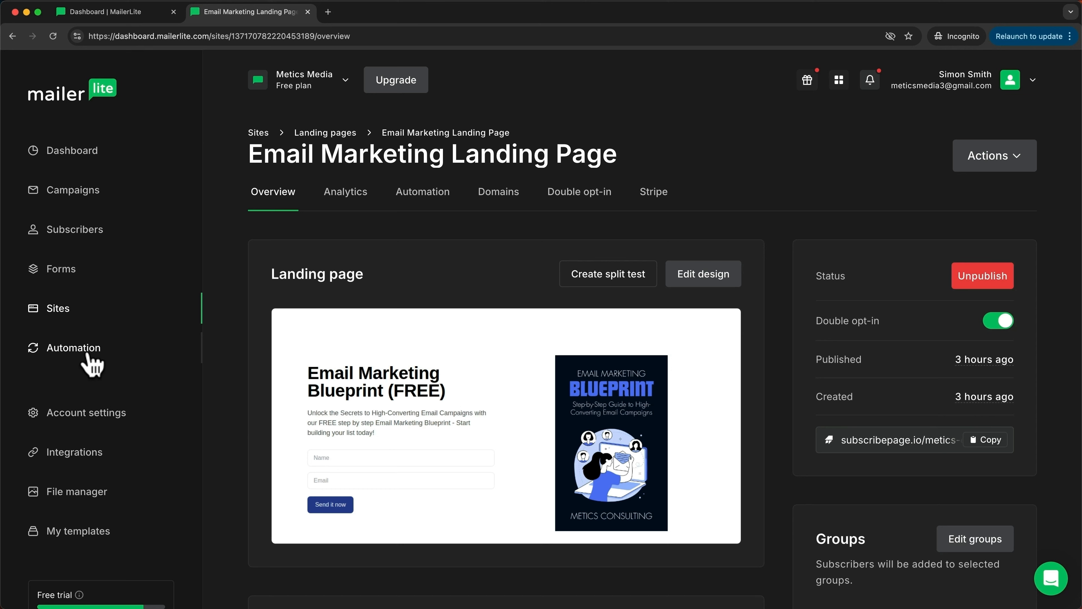
Step: Create a new automation from scratch named "Welcome Email Series" and start building its workflow
click(84, 353)
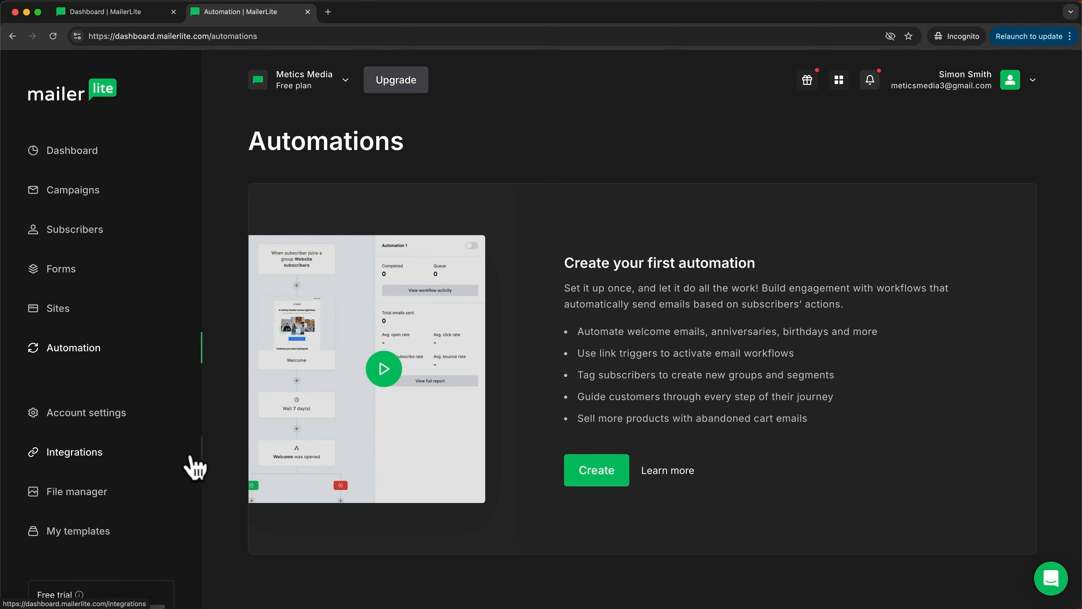
click(591, 484)
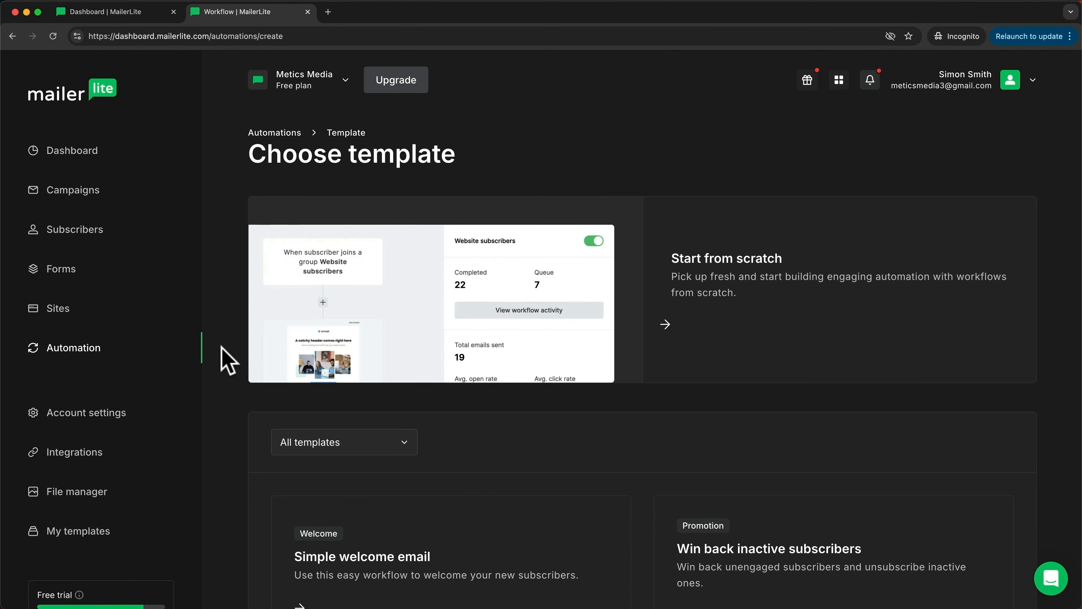
scroll(760, 354, down, 7)
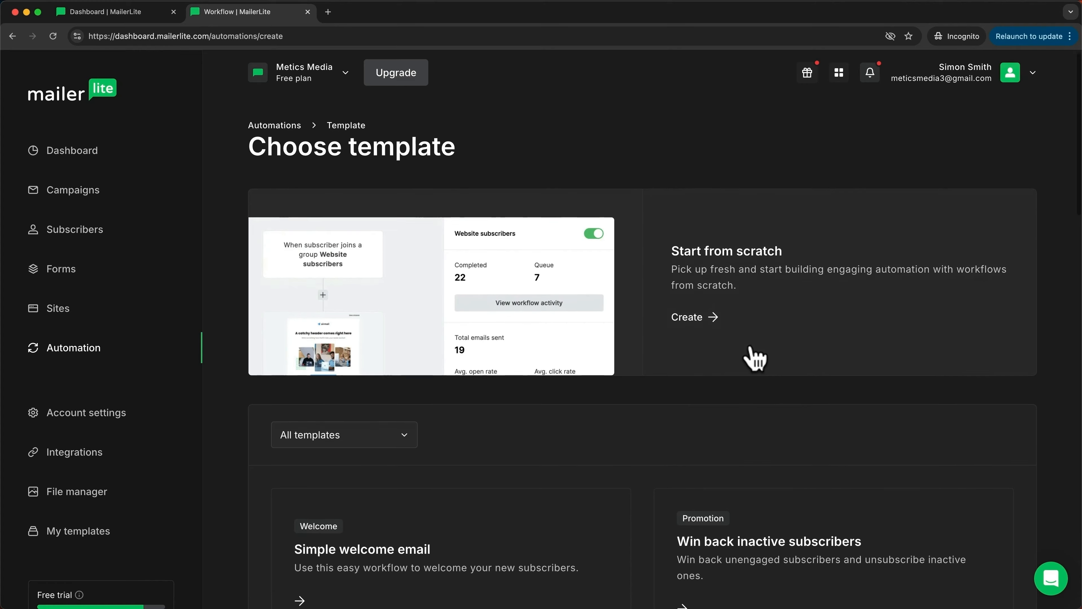
scroll(605, 388, down, 5)
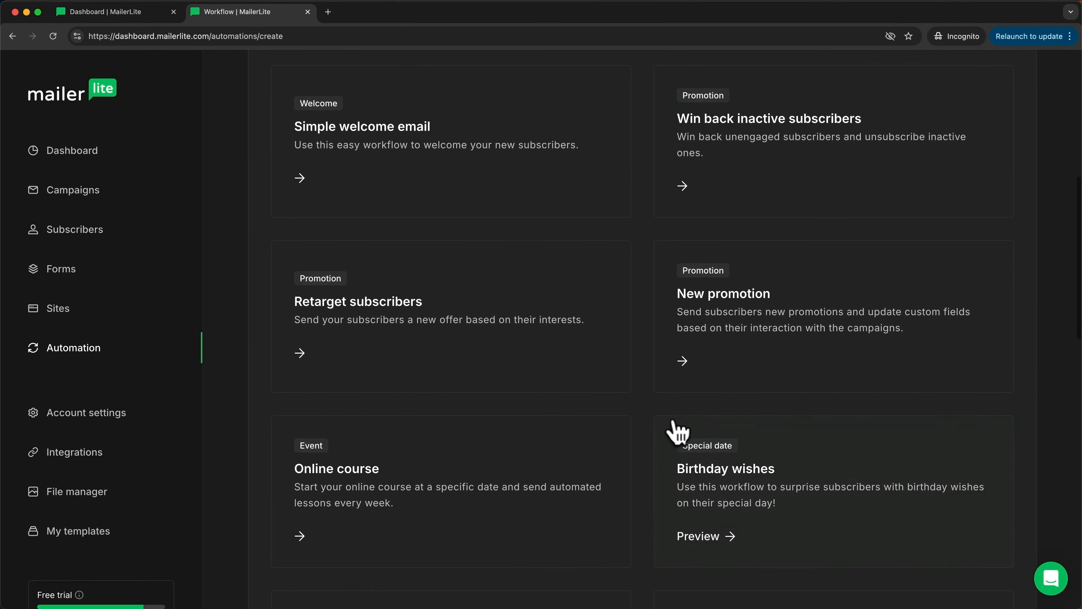
scroll(643, 441, up, 8)
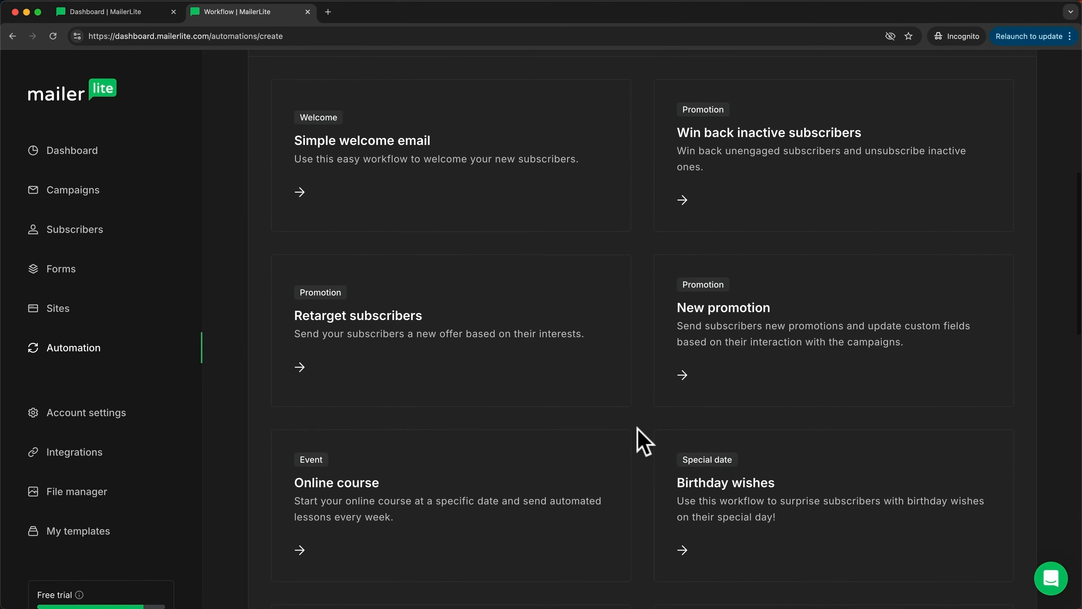
scroll(643, 441, up, 4)
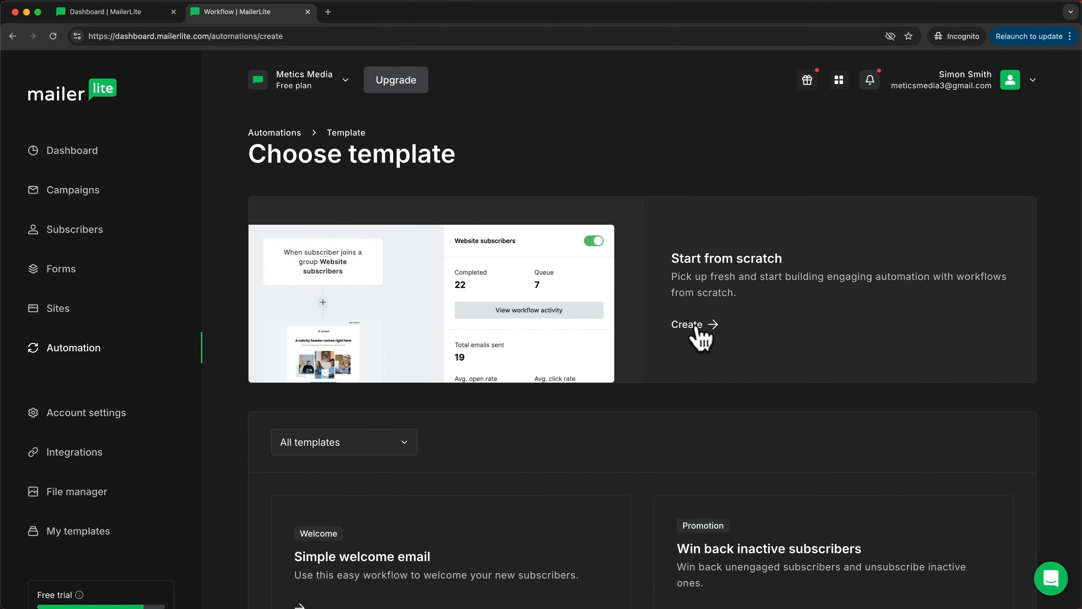
click(695, 333)
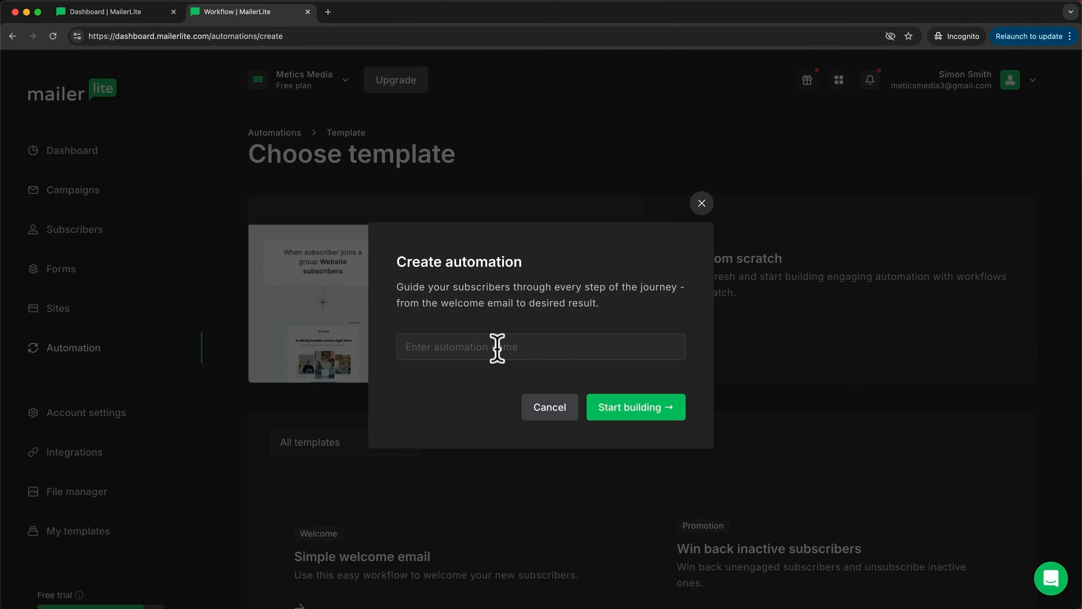
text(Welcome Email Series)
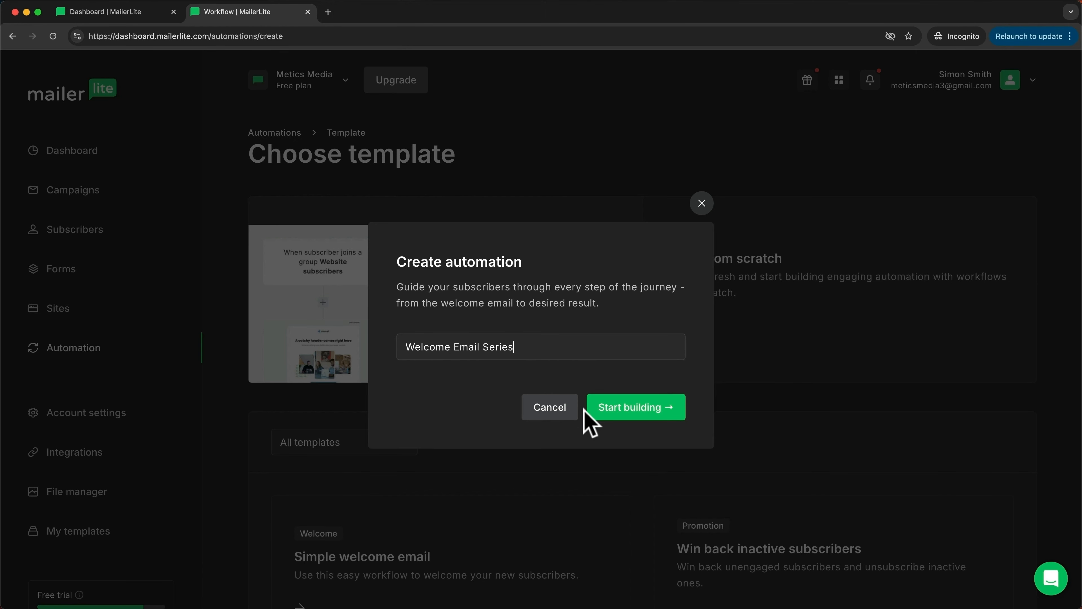
click(629, 413)
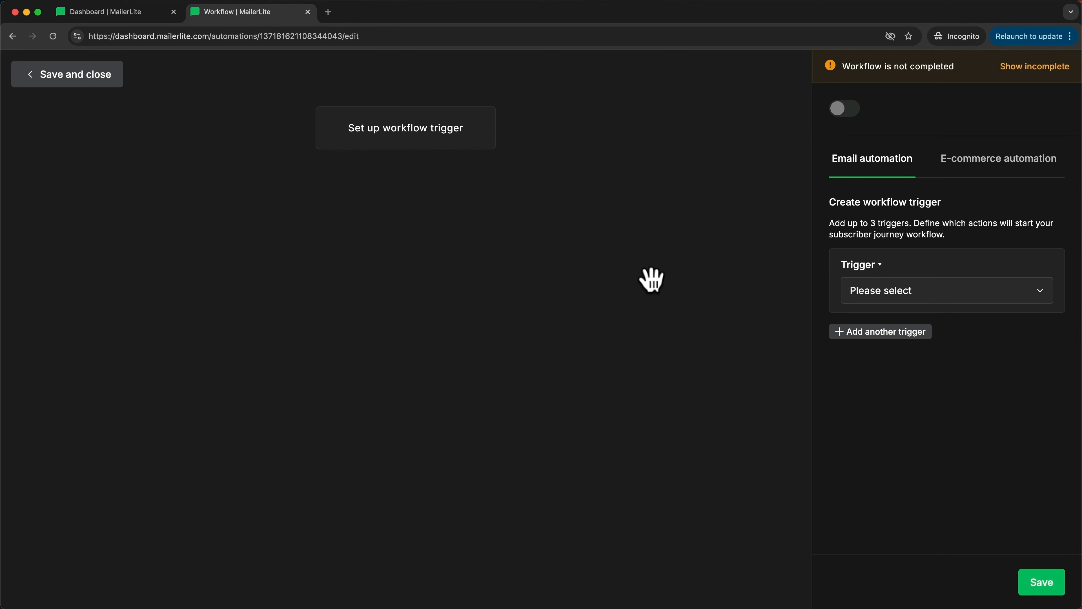
Step: Set the workflow trigger to when a subscriber joins the Youtube Subscribers group and save it
click(925, 296)
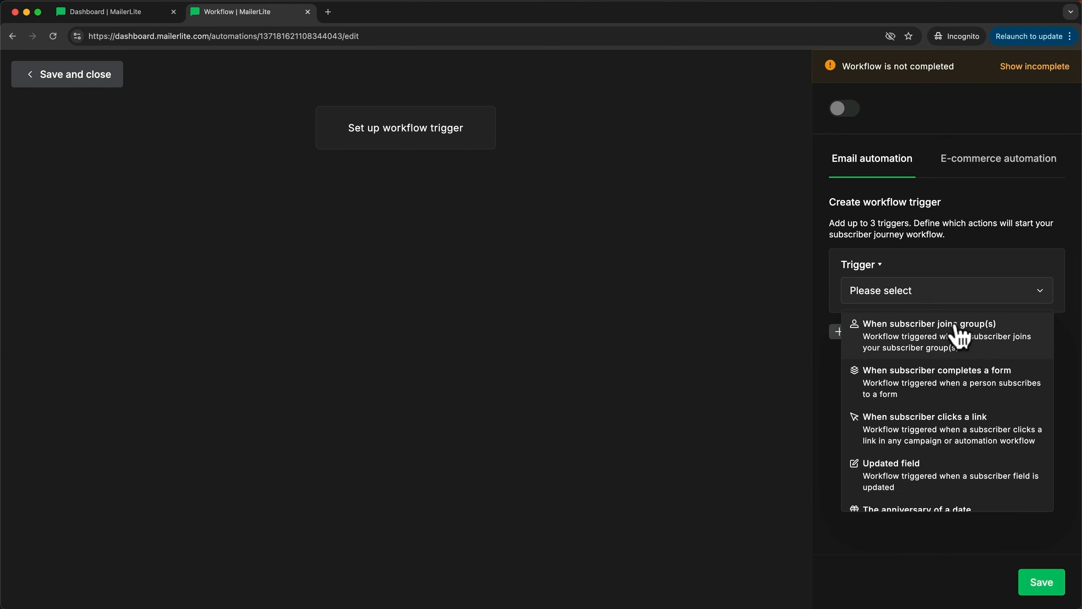
click(937, 341)
click(890, 346)
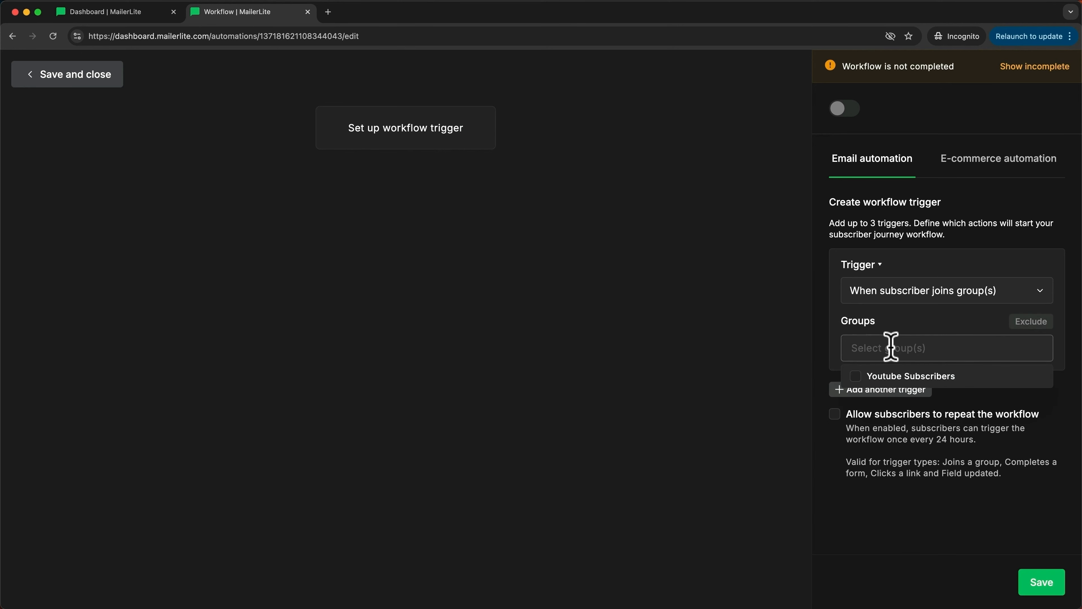
click(857, 374)
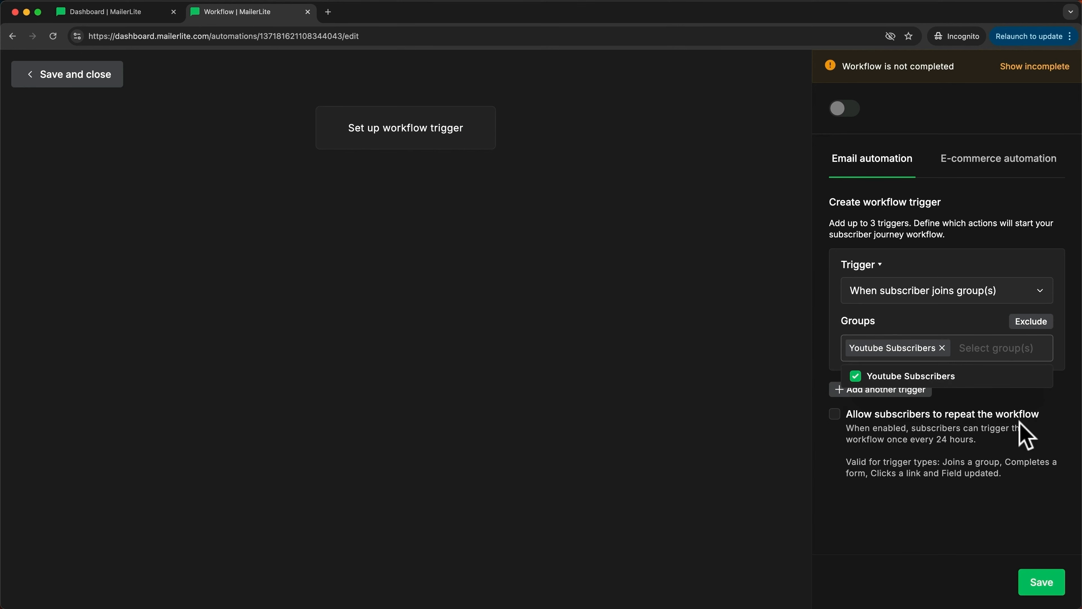
click(1040, 583)
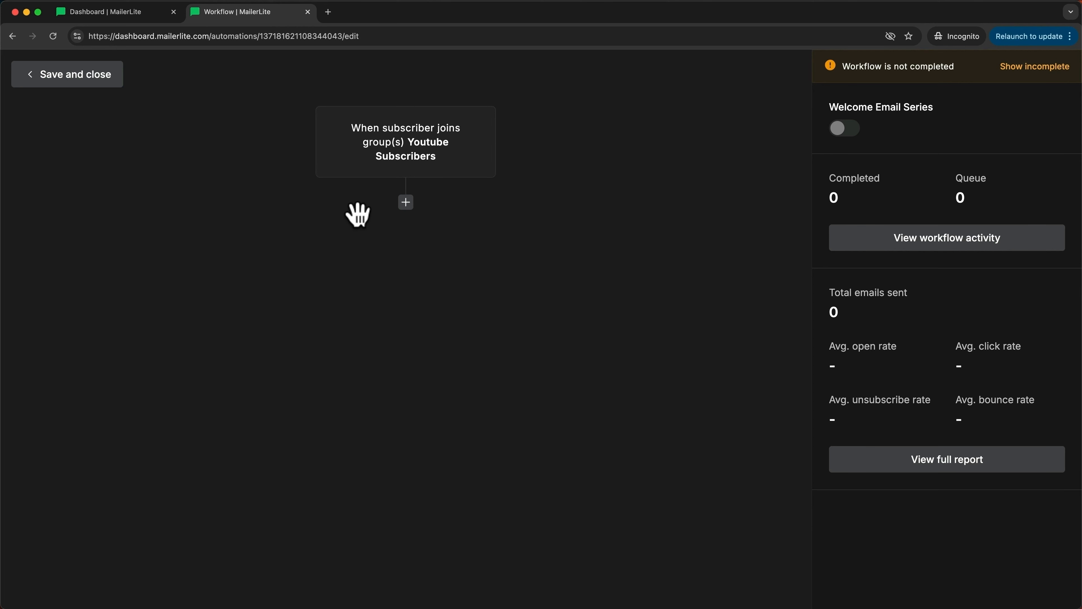
Step: Add an email below the trigger named "Welcome Email" with the subject "Welcome {$name}! Here's your ebook..."
click(405, 203)
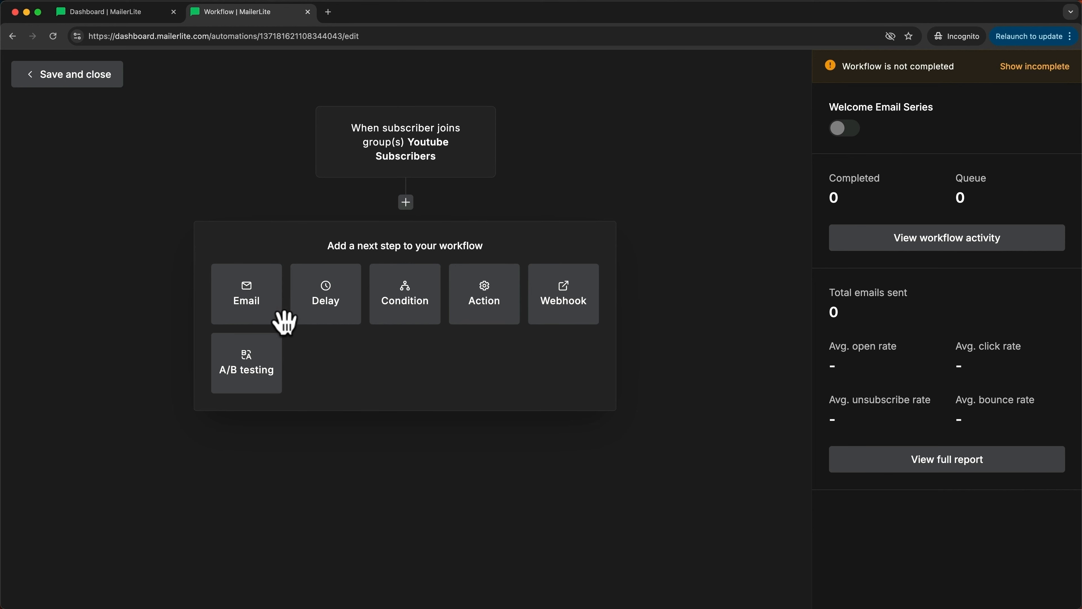
click(258, 317)
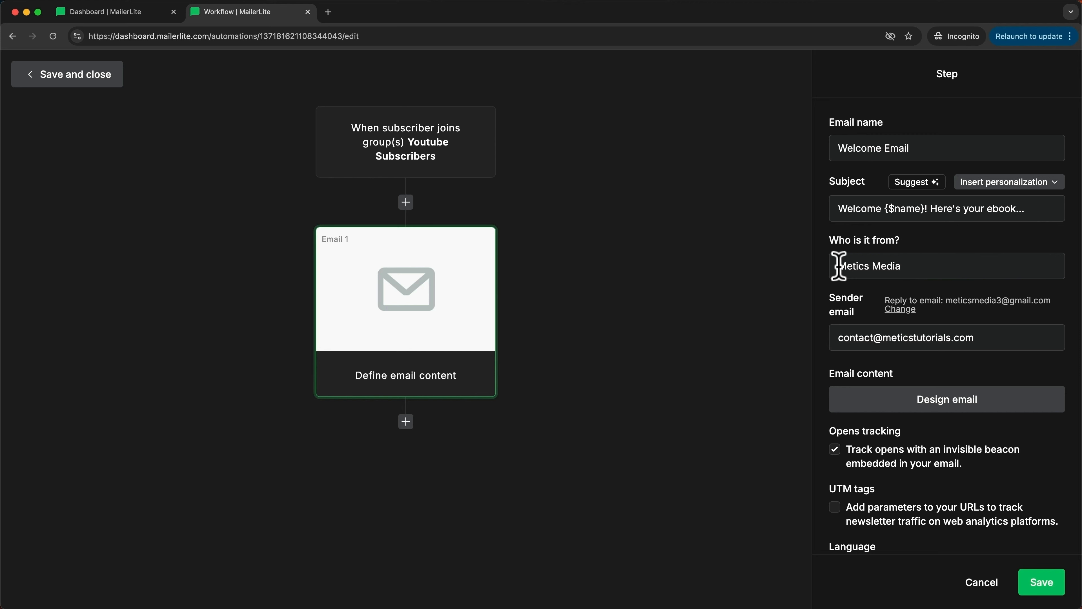
drag(837, 338, 895, 362)
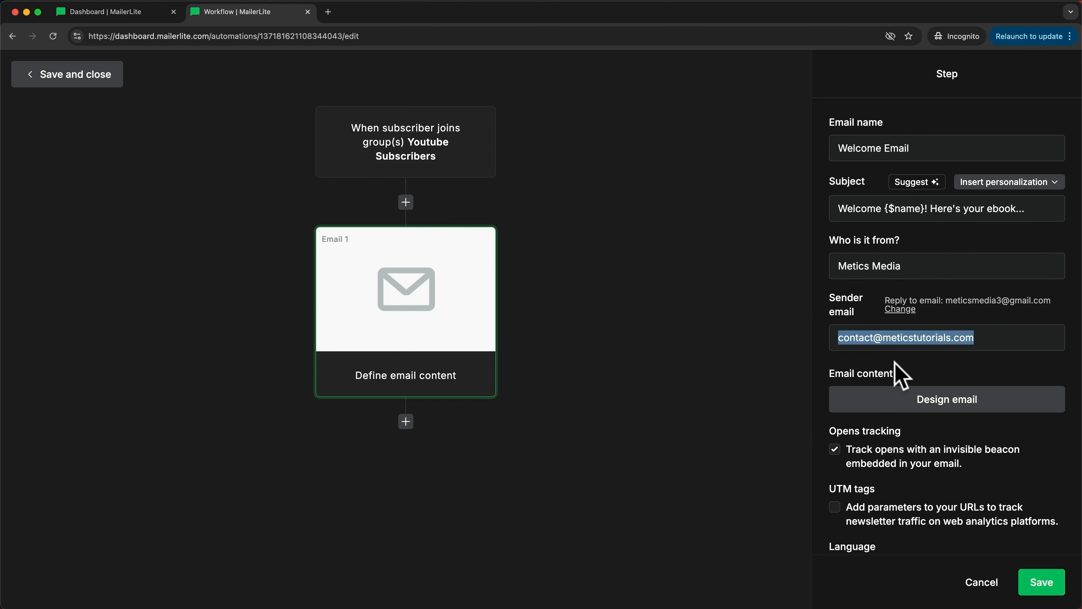
click(830, 357)
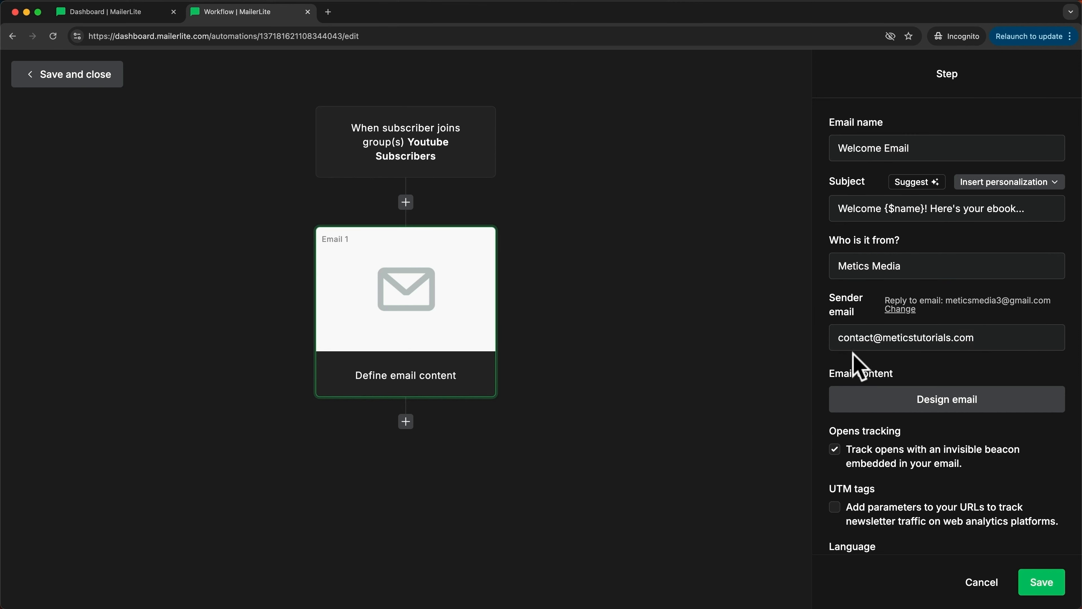
Step: Design the welcome email from scratch in the rich-text editor with the Email Marketing Blueprint download message, and finish editing
click(951, 409)
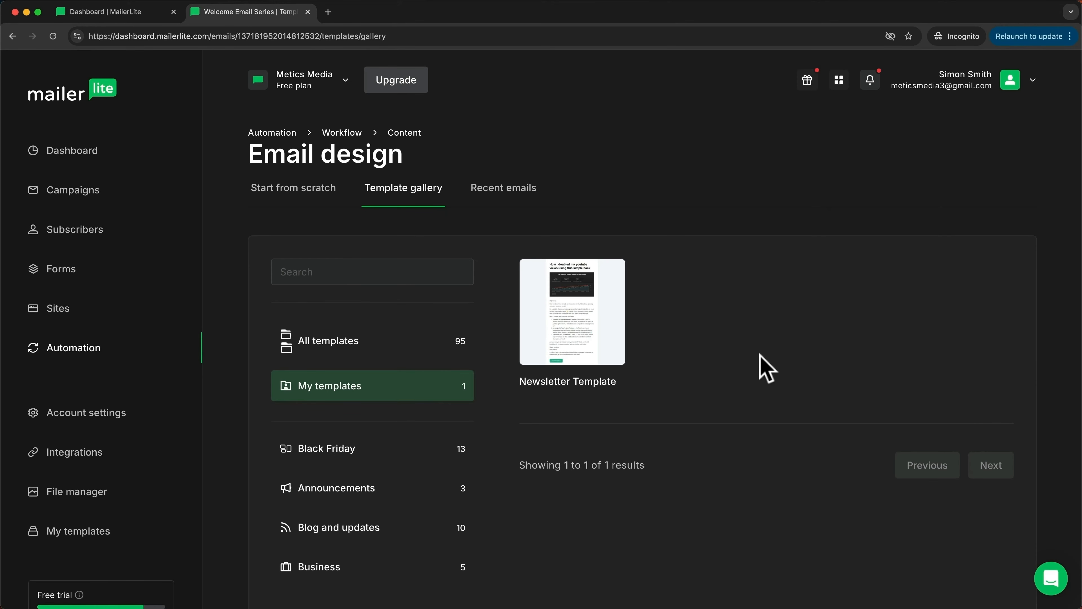
click(316, 198)
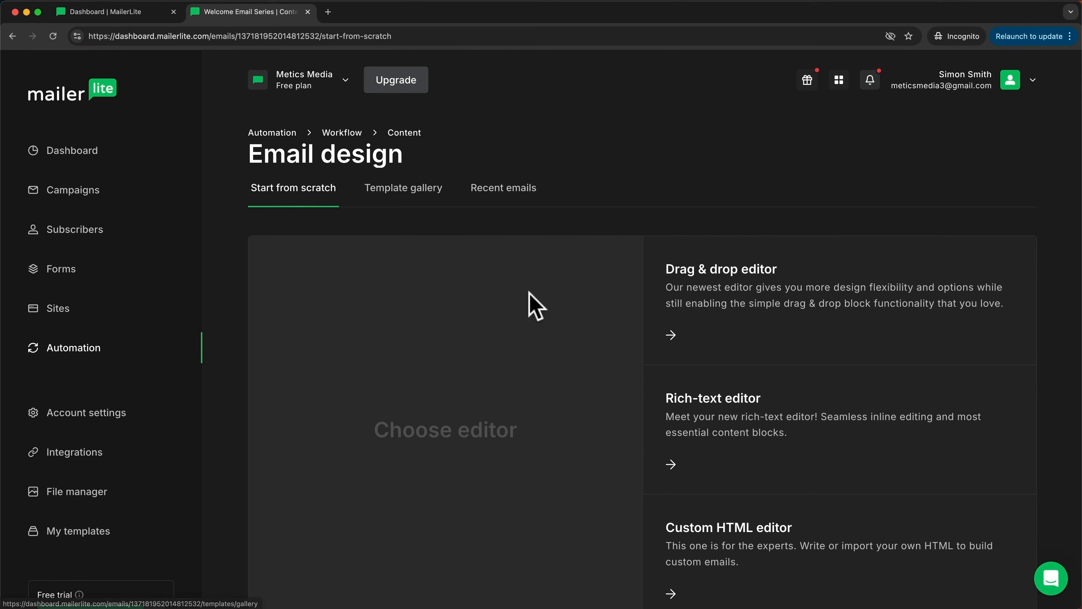
mouse_move(656, 415)
click(690, 464)
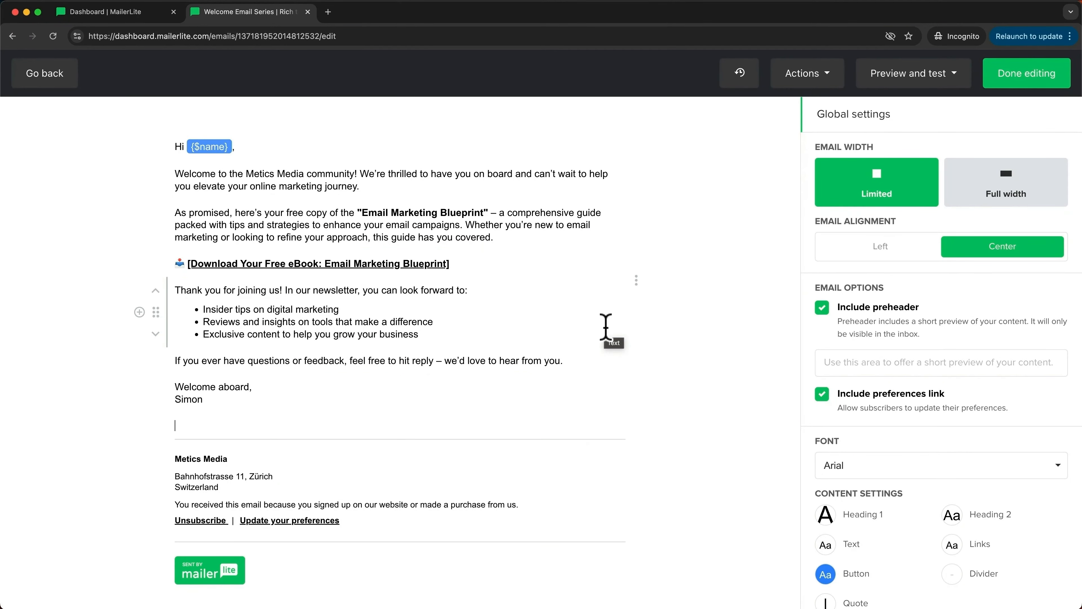
click(1016, 83)
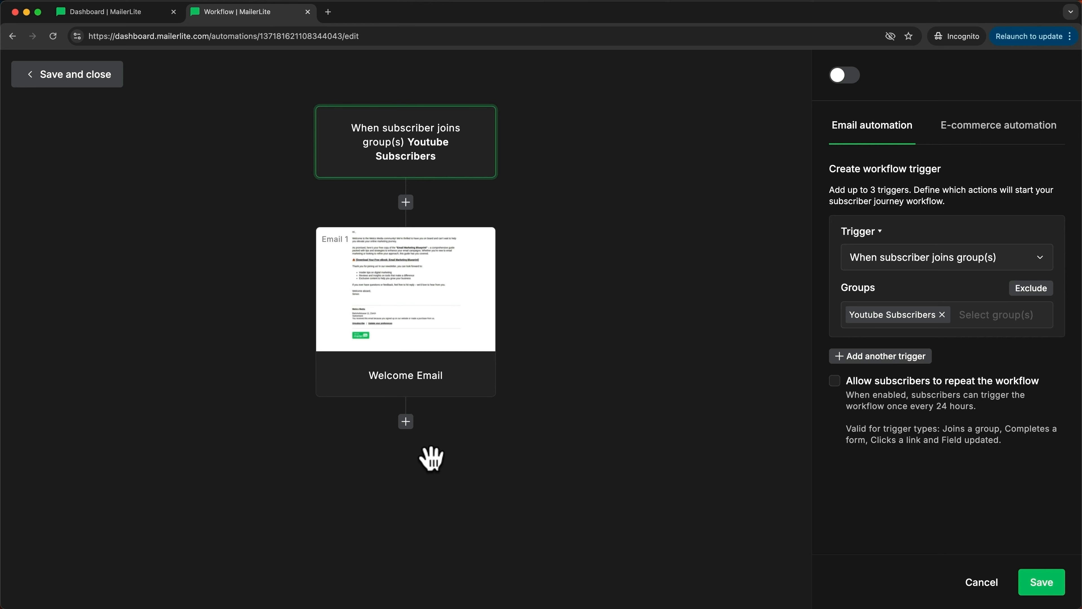
Step: Add a delay of 1 day after the Welcome Email and save it
click(405, 421)
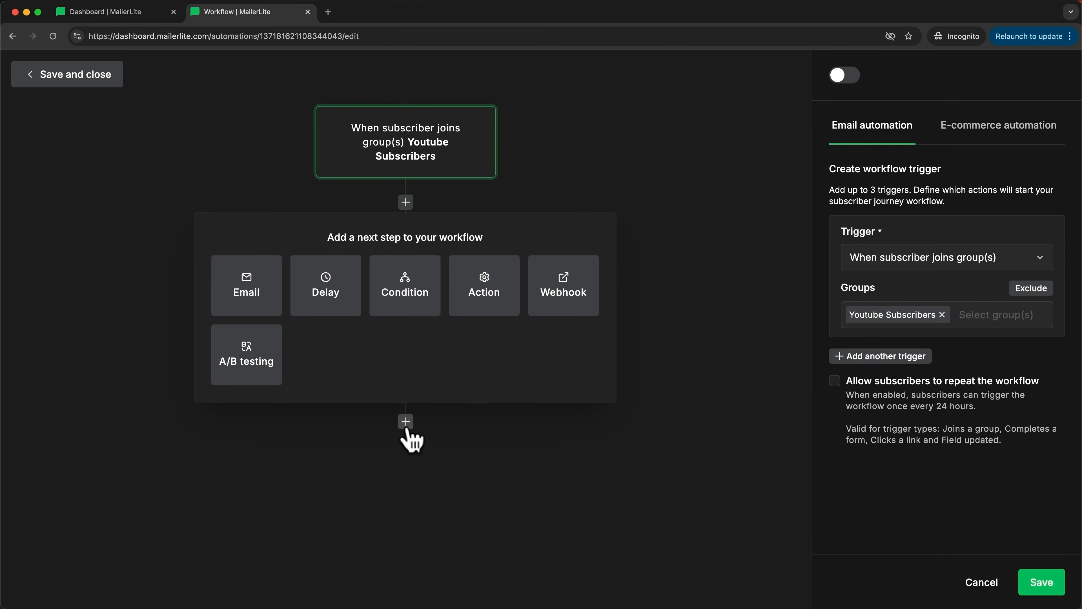
click(337, 314)
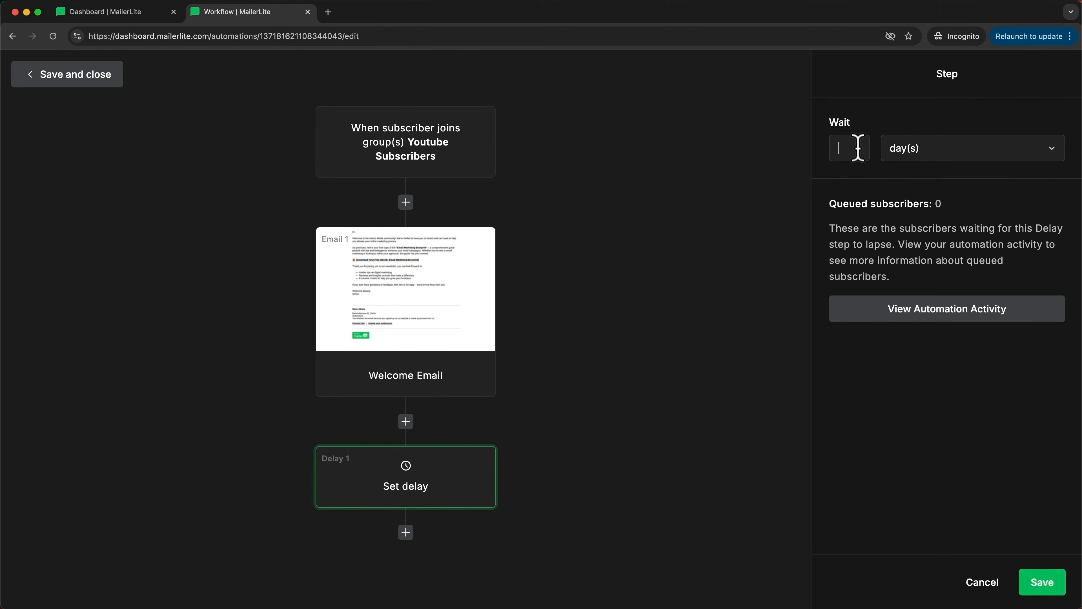
text(1)
click(1042, 582)
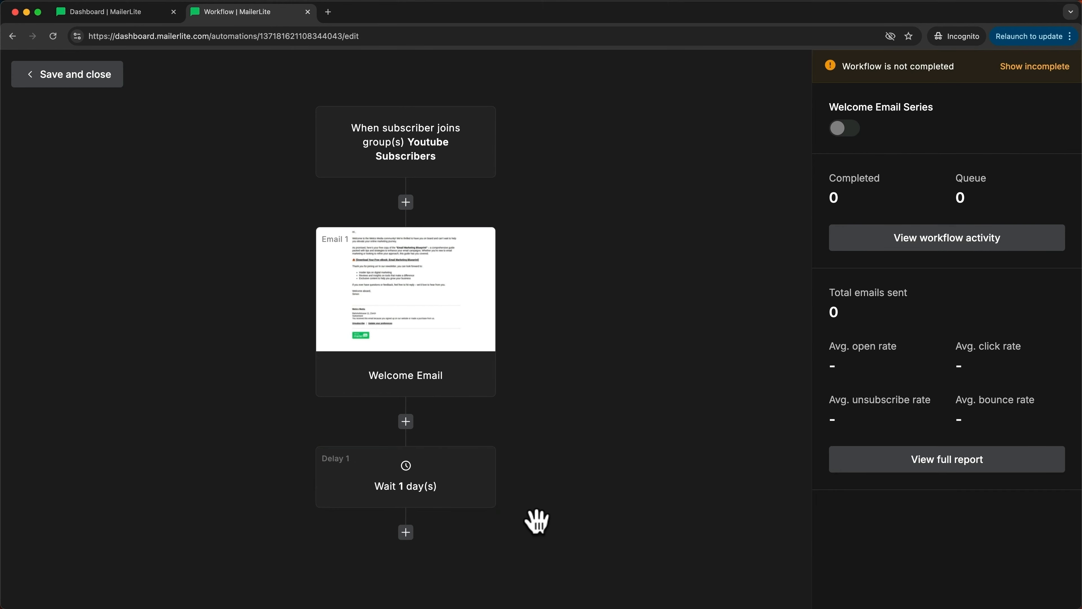
Step: Add a second email named "Email 2: Welcome Series" after the one-day delay and review the workflow sequence
click(407, 532)
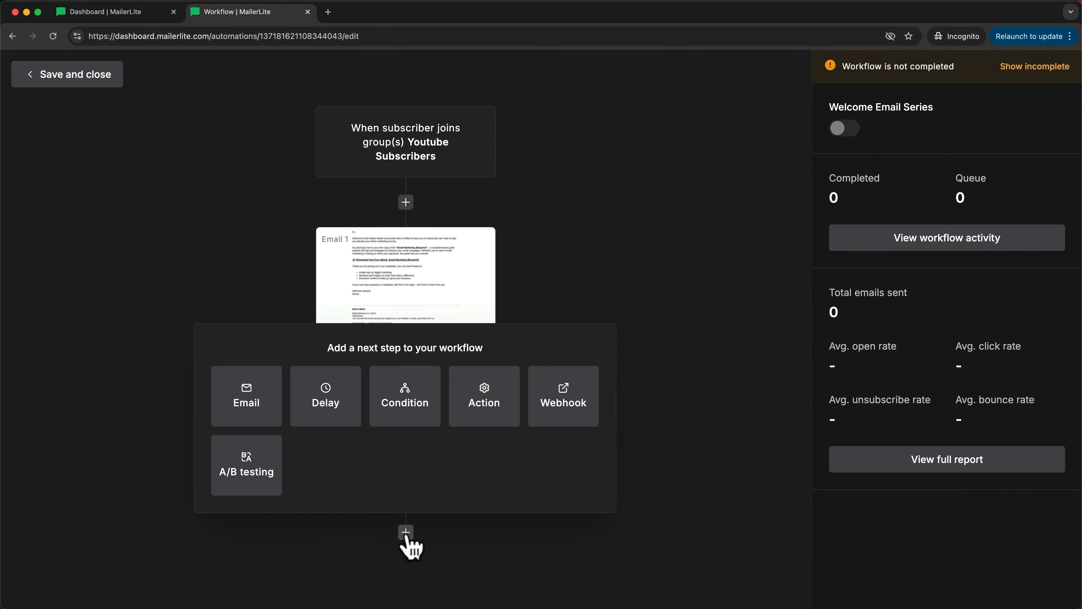
click(269, 423)
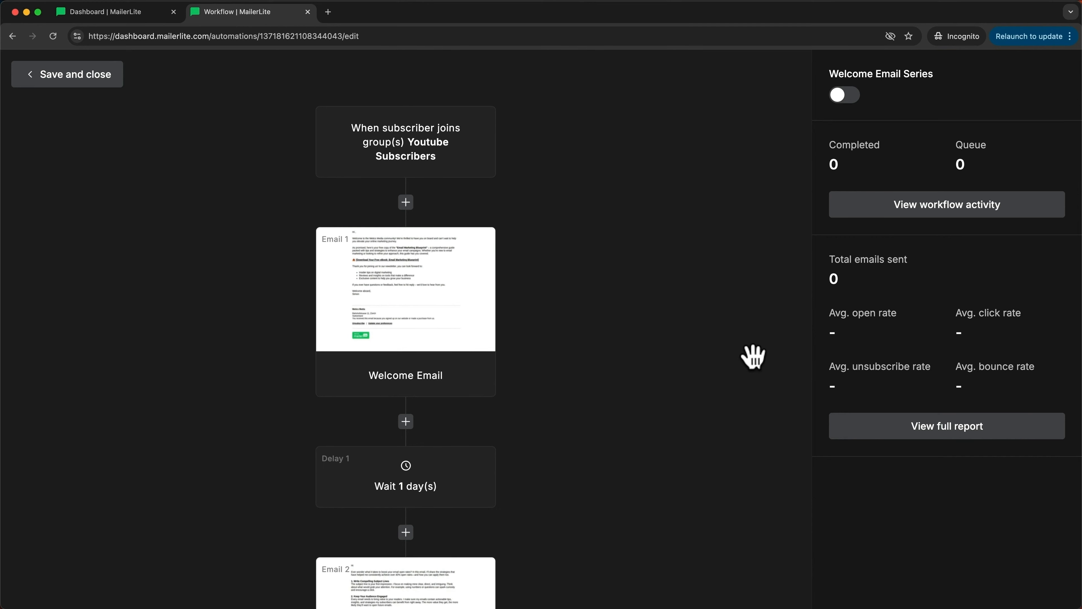
scroll(751, 355, down, 5)
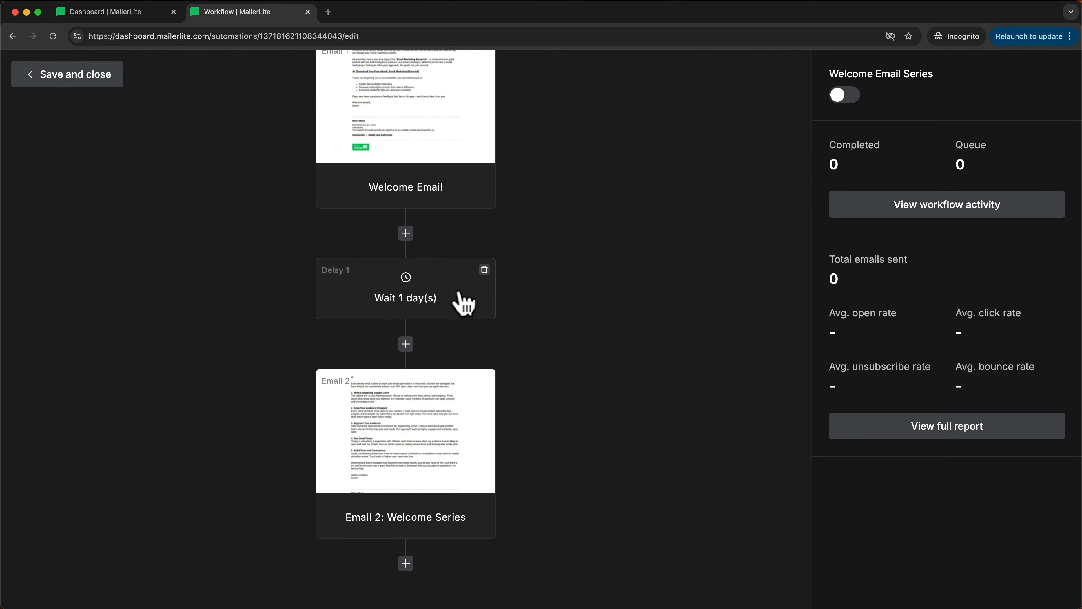
scroll(464, 301, up, 2)
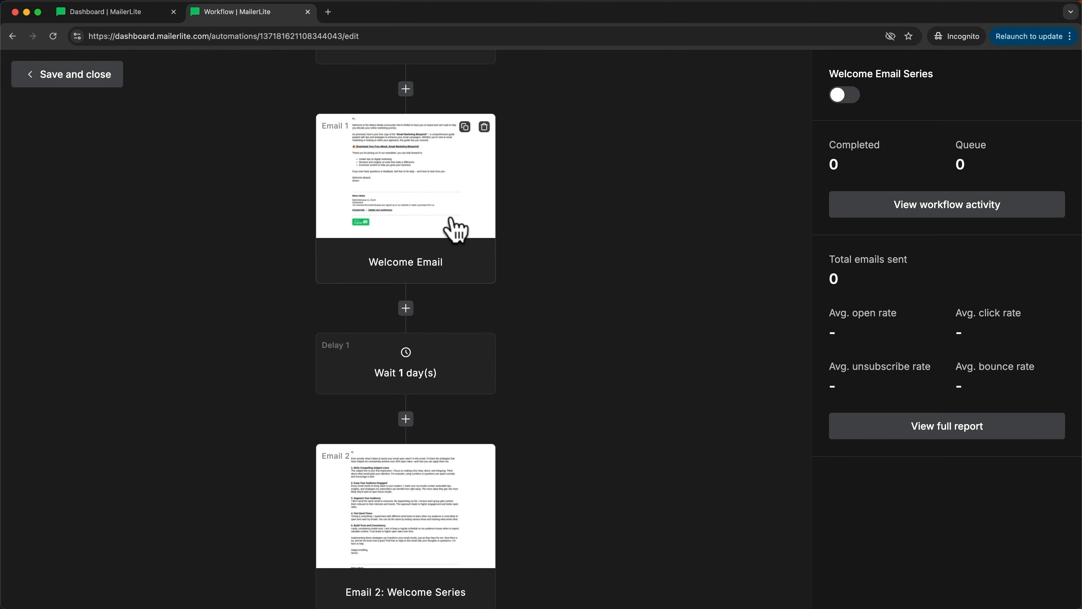
scroll(479, 302, down, 1)
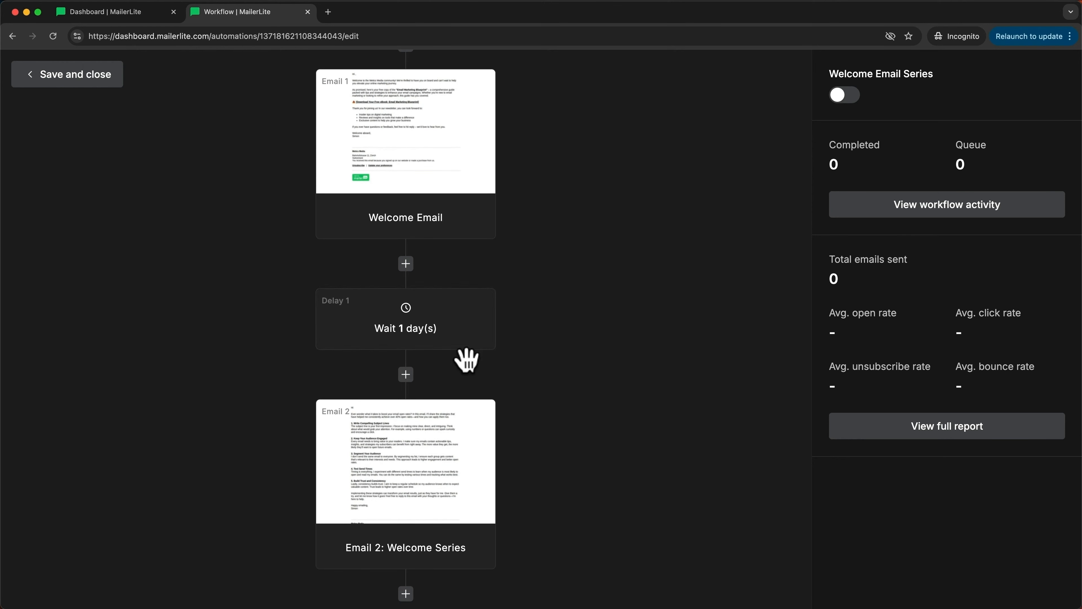
scroll(464, 333, down, 2)
scroll(465, 326, down, 1)
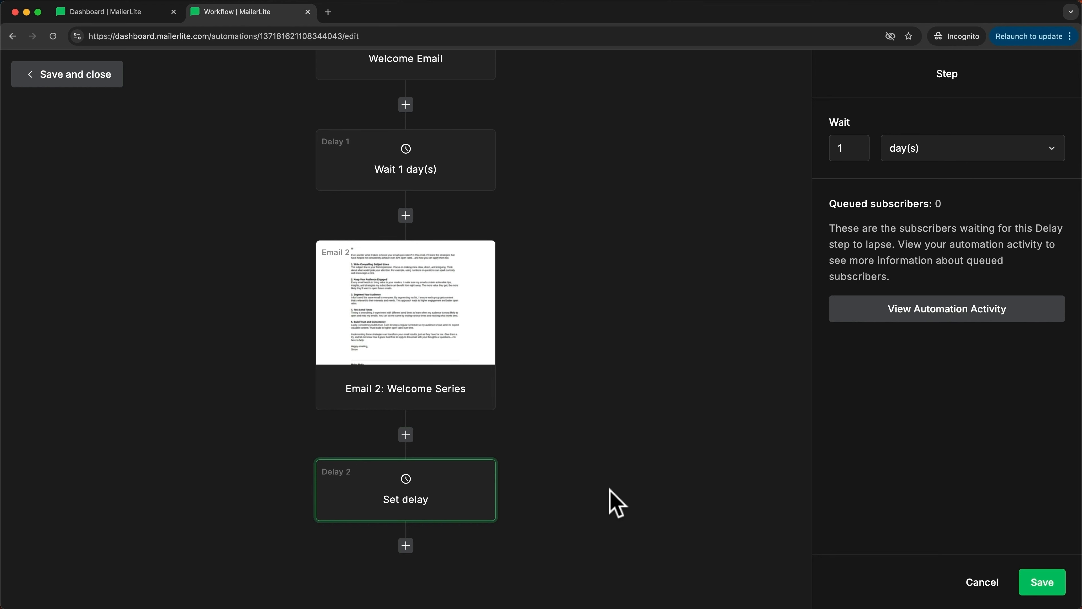
Step: Add a condition step to the workflow directly below the second delay
click(406, 546)
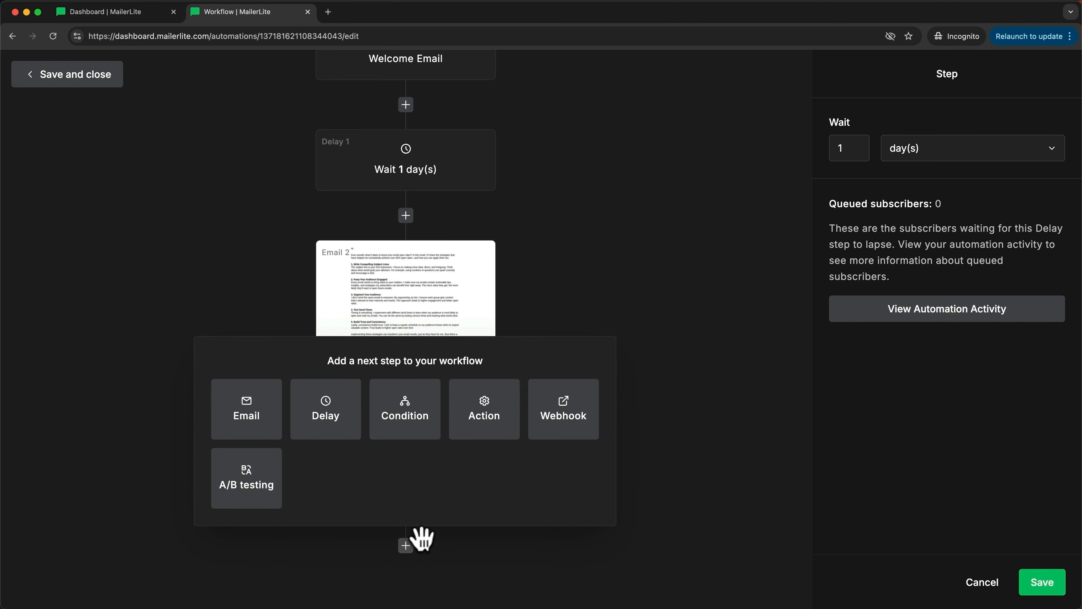
click(408, 433)
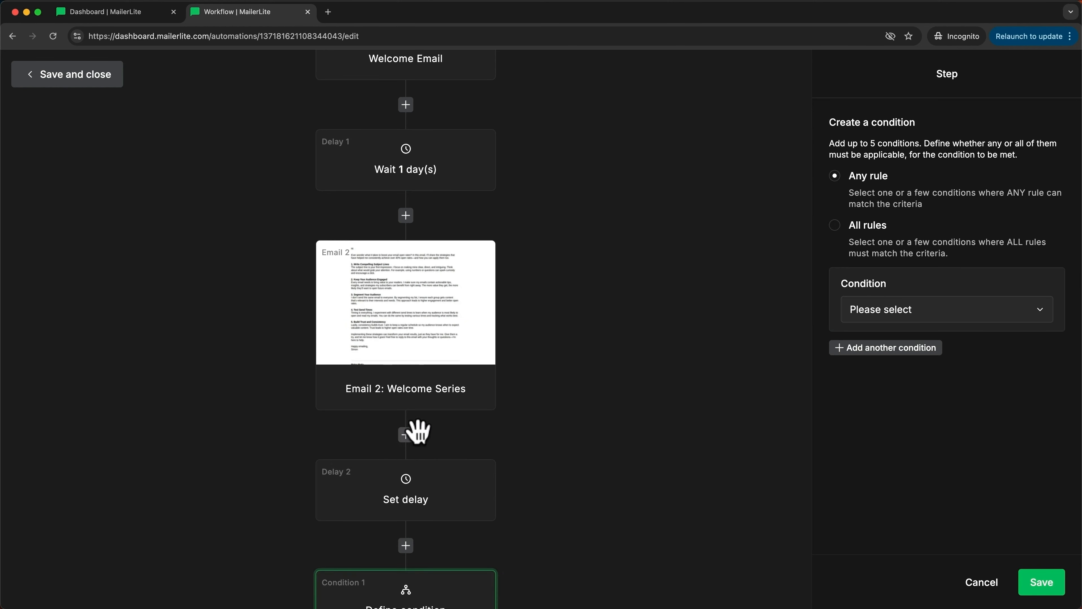
scroll(416, 423, down, 4)
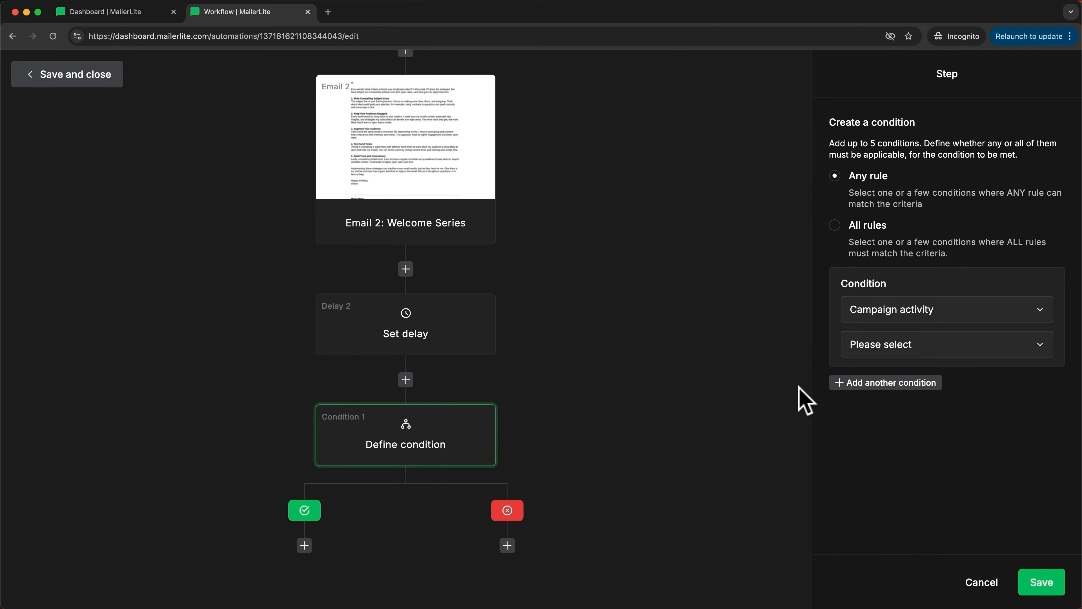
Step: Define the condition as Workflow activity, Email 2: Welcome Series, had any link clicked, and leave its settings
click(877, 315)
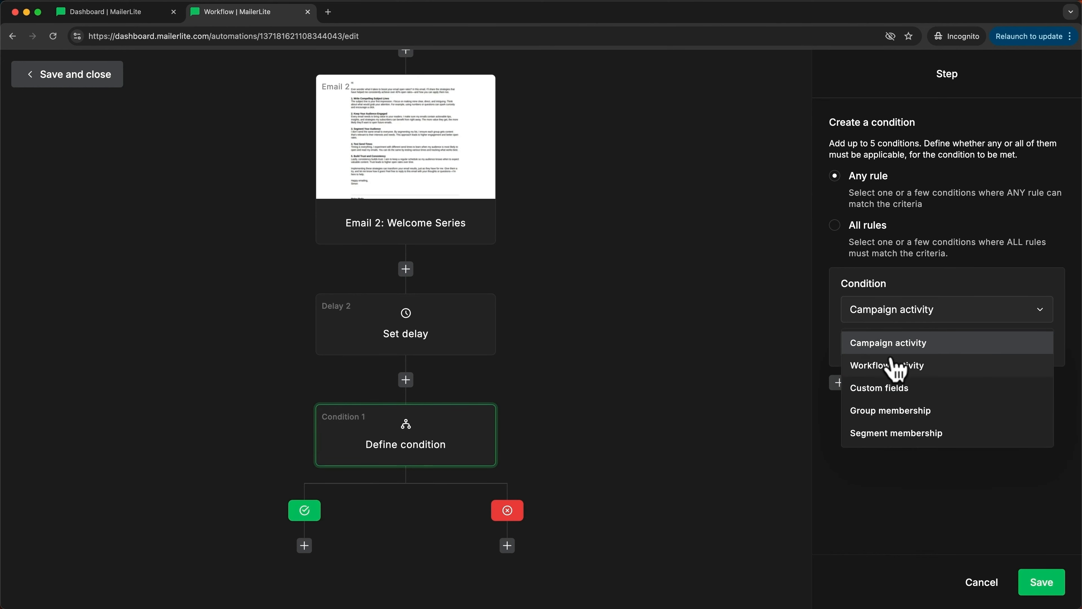
click(887, 366)
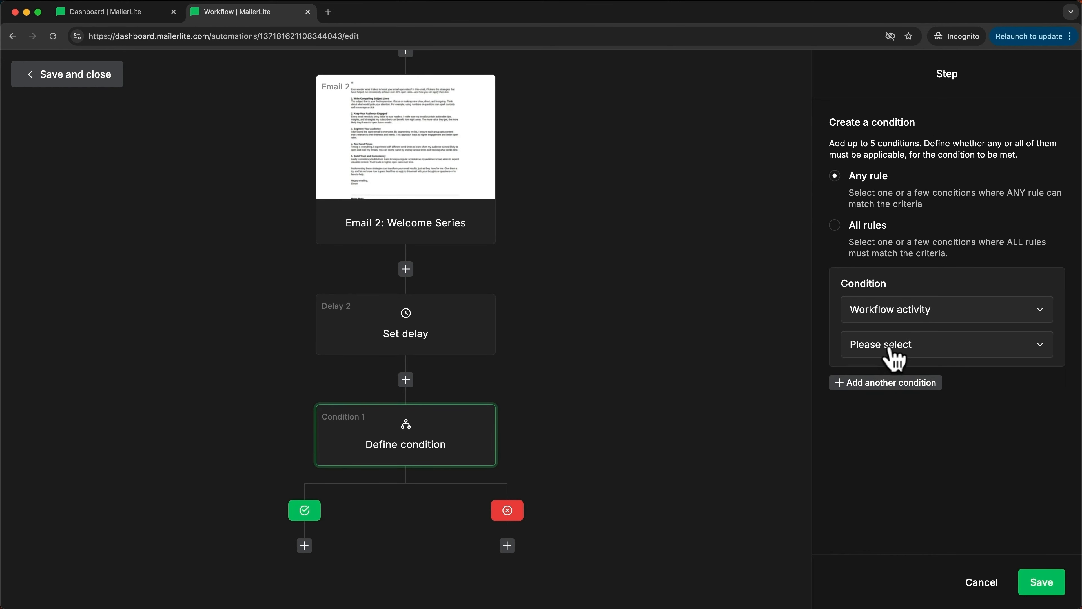
click(892, 346)
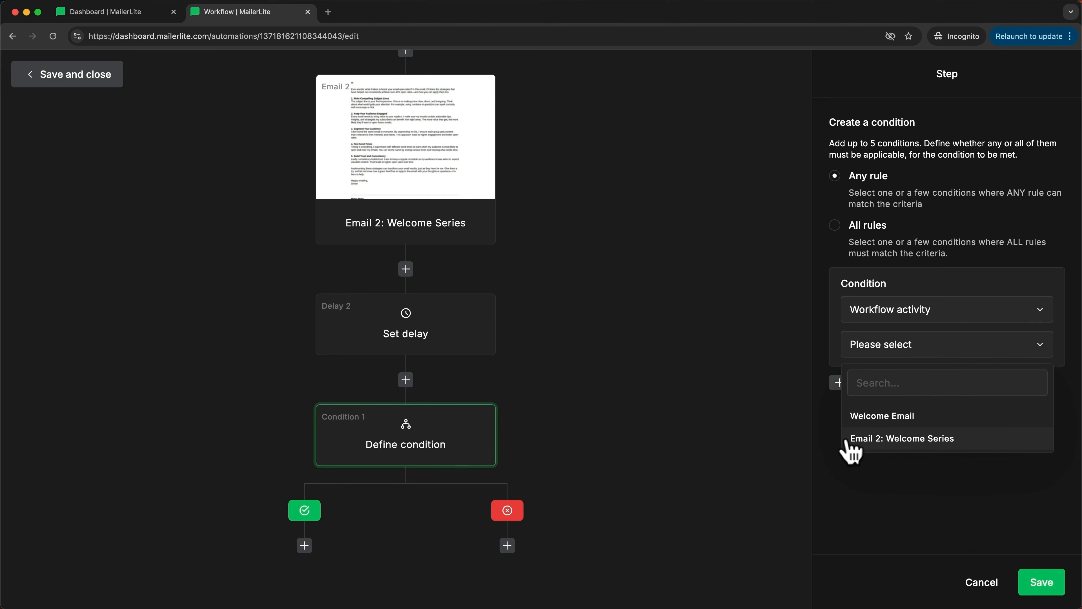
click(876, 437)
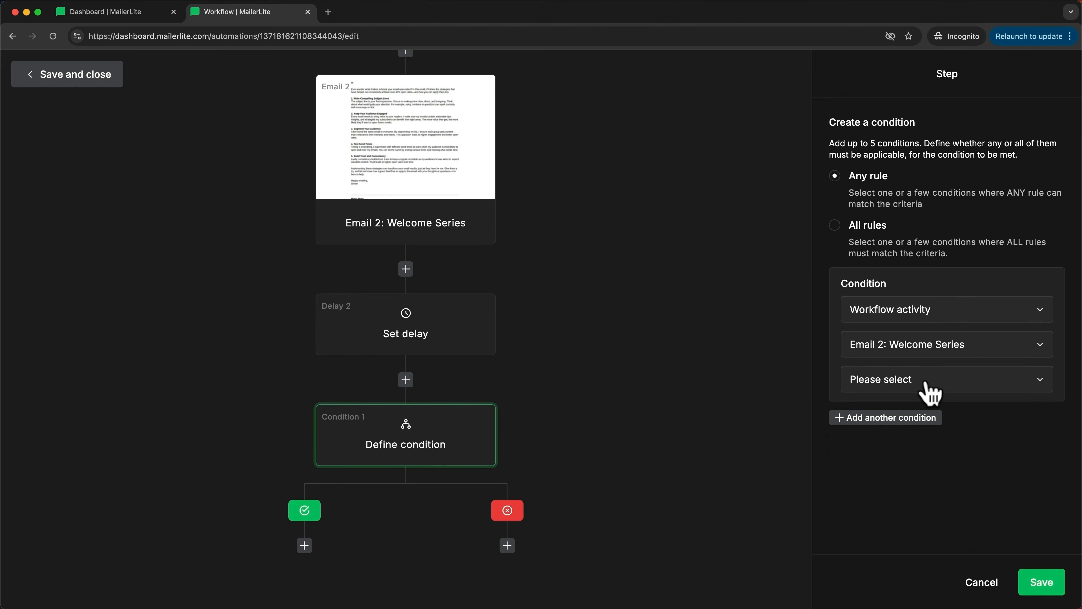
click(906, 379)
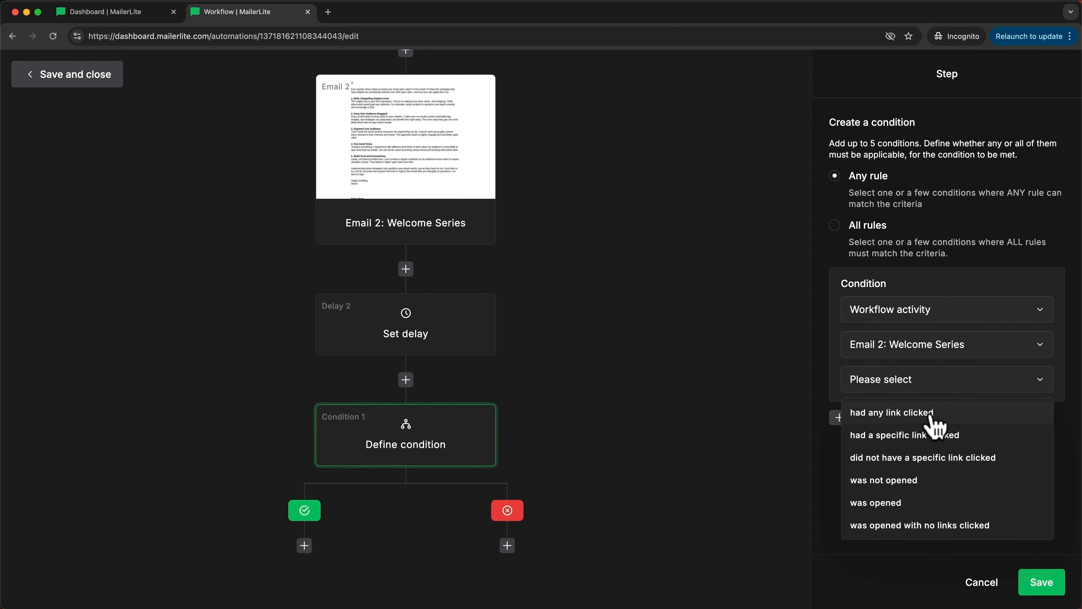
click(944, 413)
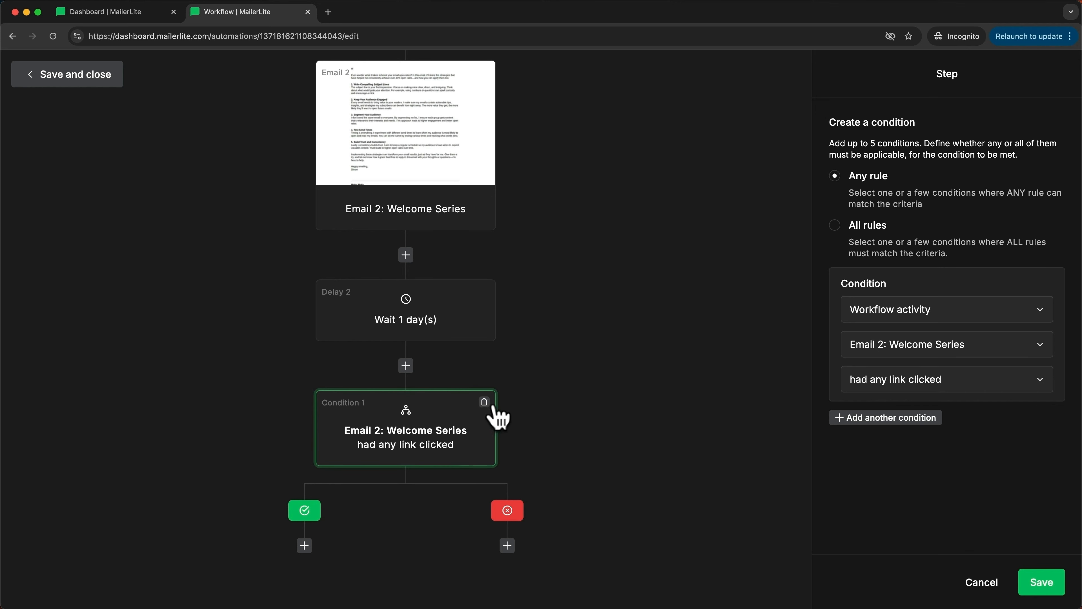
scroll(538, 273, up, 2)
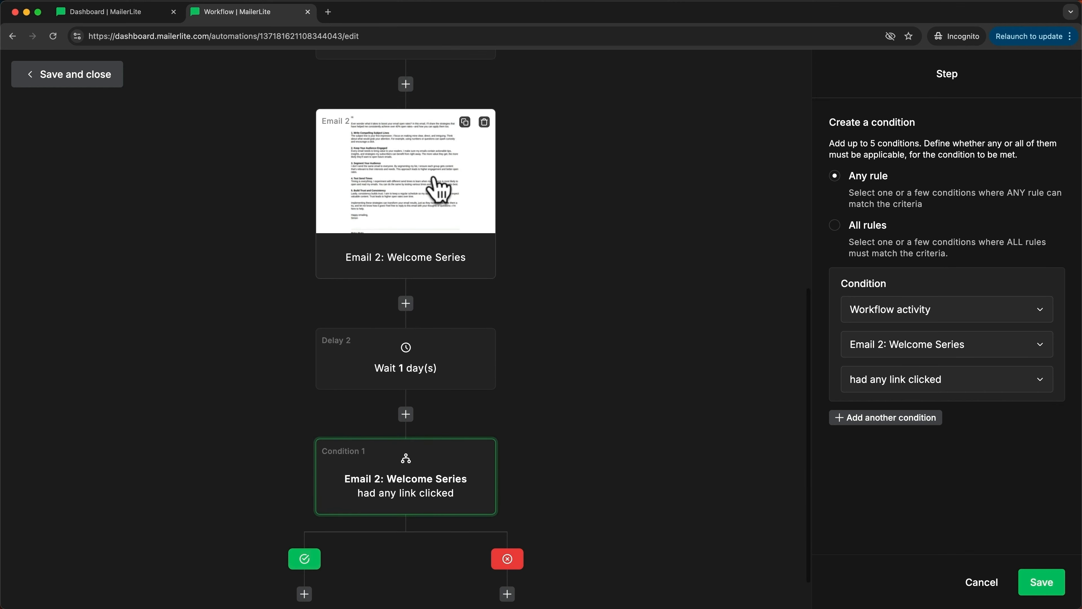
scroll(415, 233, up, 1)
scroll(415, 233, up, 1)
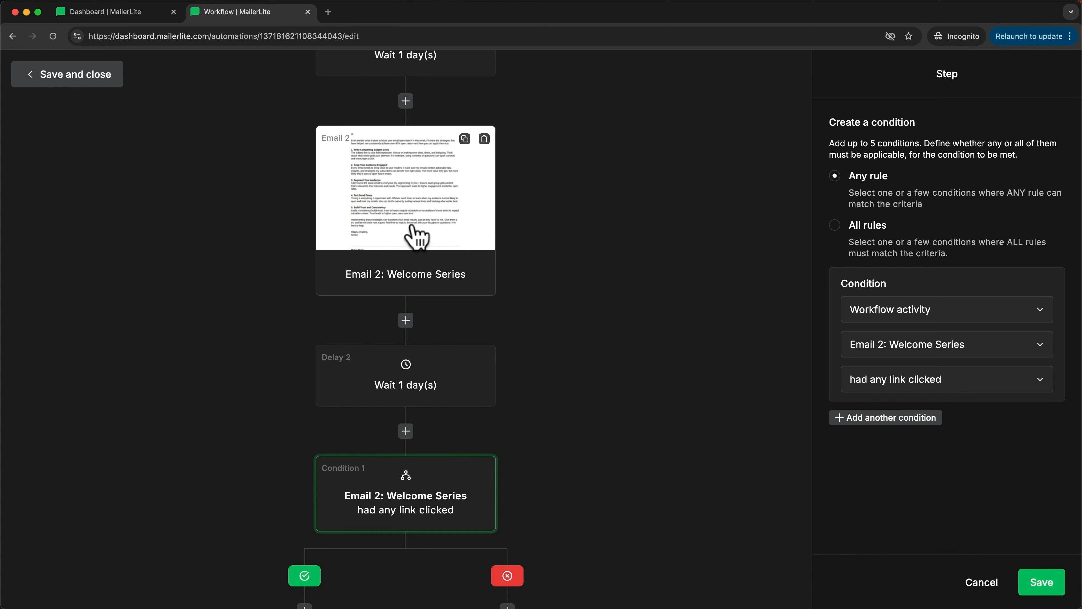
scroll(416, 233, down, 3)
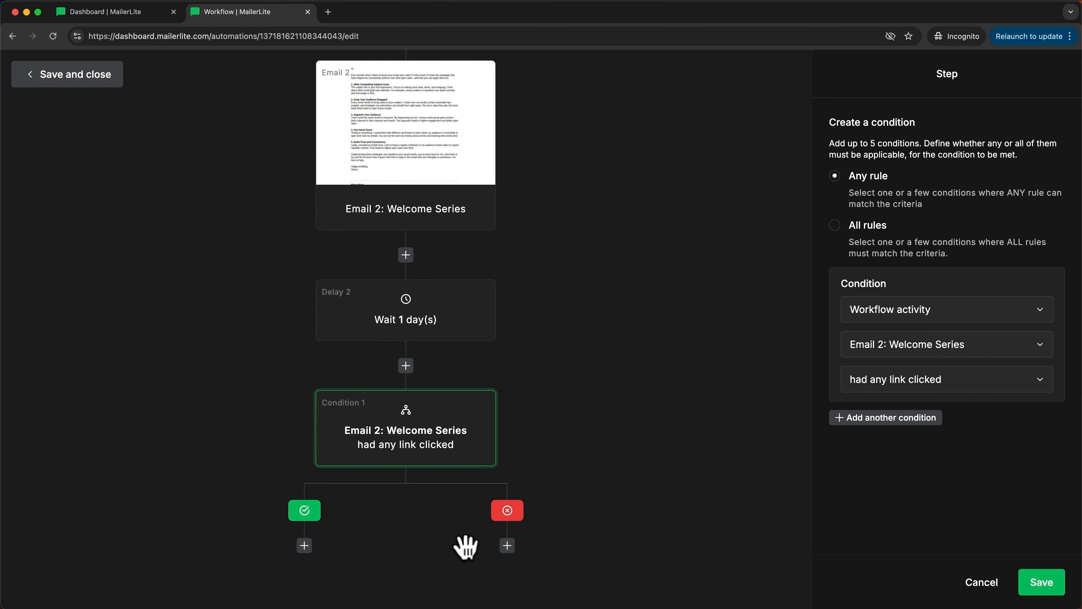
click(567, 462)
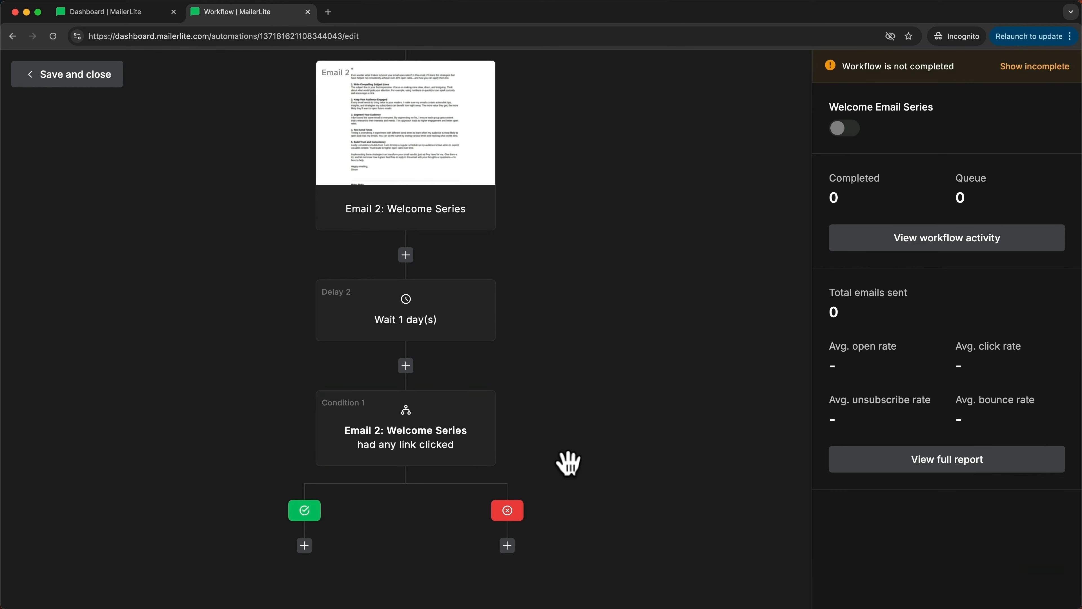
Step: Add an email step to the condition's not-met branch and another to its met branch
click(507, 546)
click(372, 430)
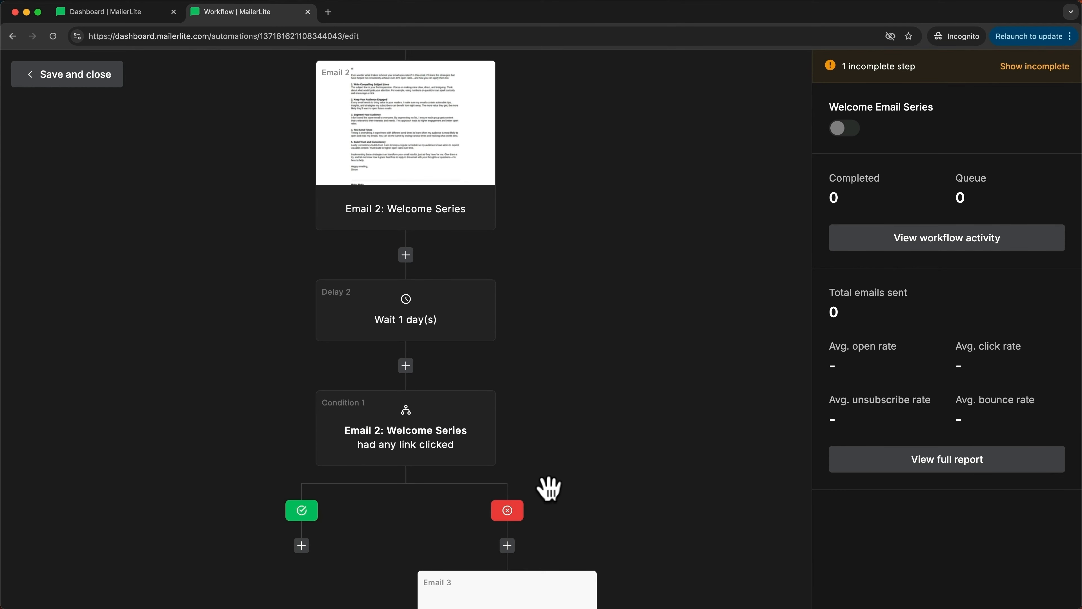
scroll(591, 544, down, 5)
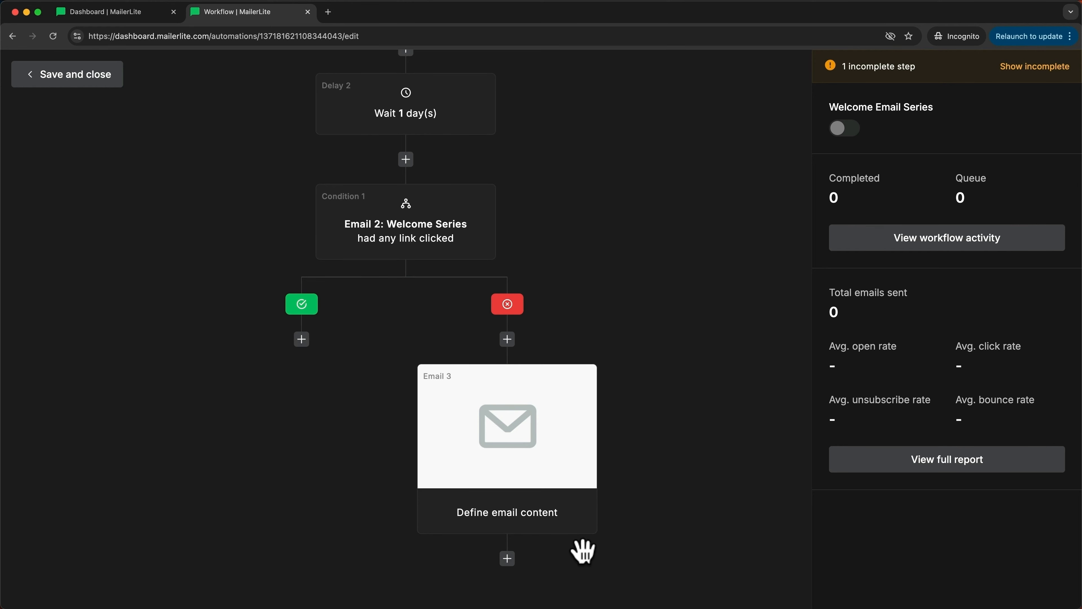
click(301, 339)
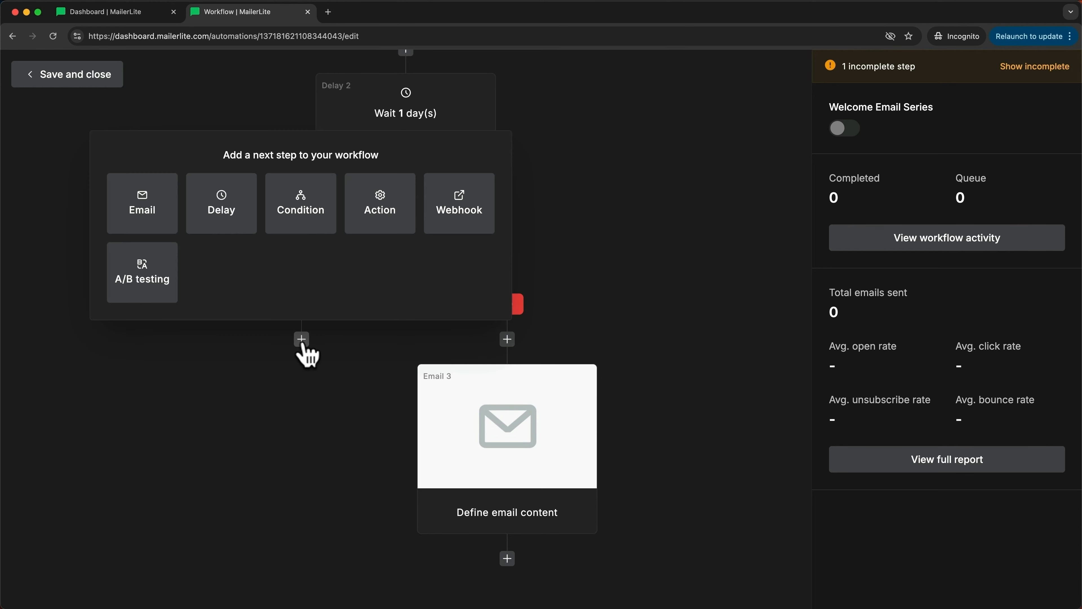
click(158, 223)
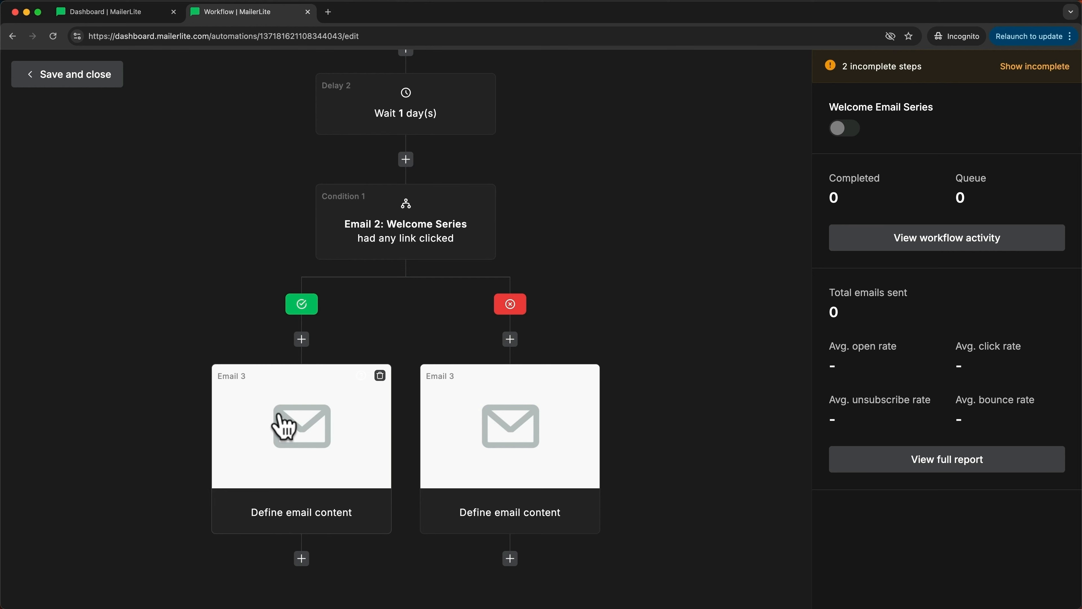
scroll(475, 439, down, 1)
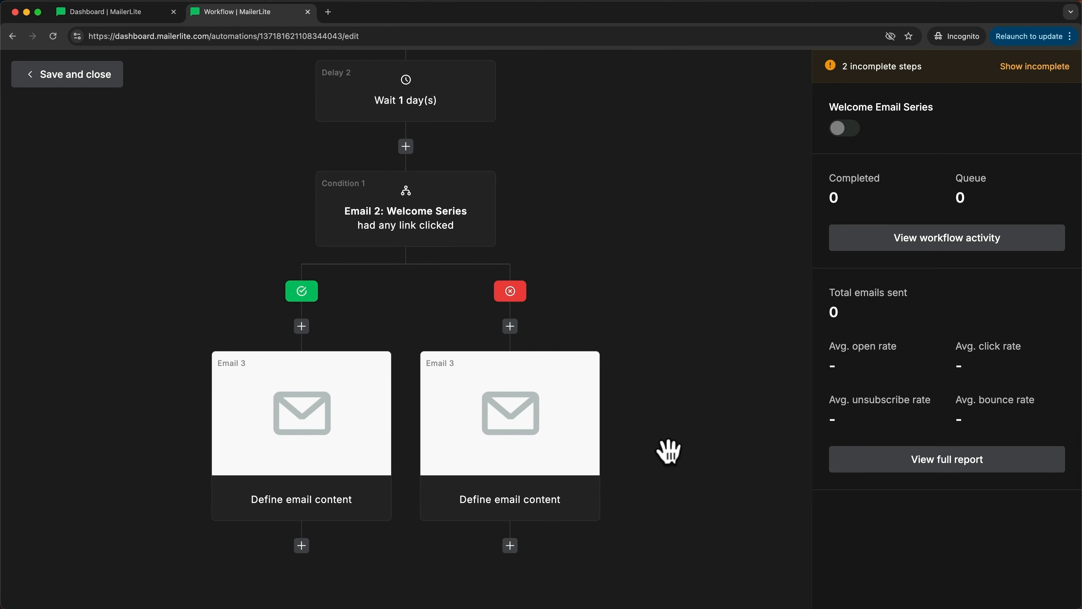